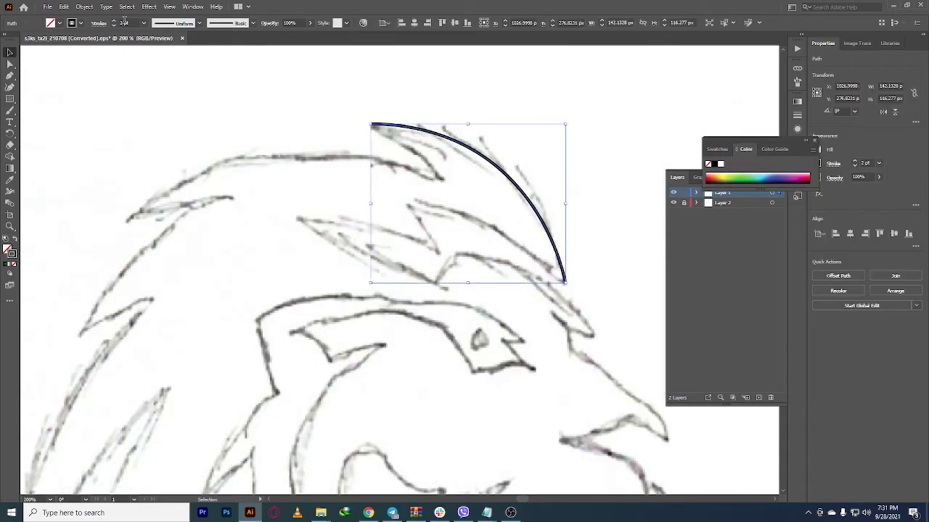
Step: Resume the open mane path with the Pen tool and curve it over the top spike
key("p")
left_click(371, 124)
left_click(441, 179)
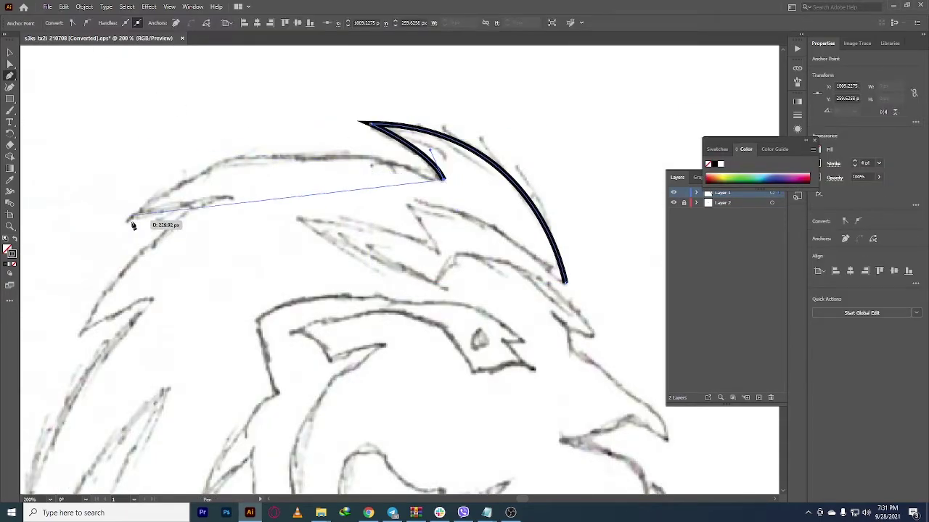
left_click_drag(63, 341, 68, 338)
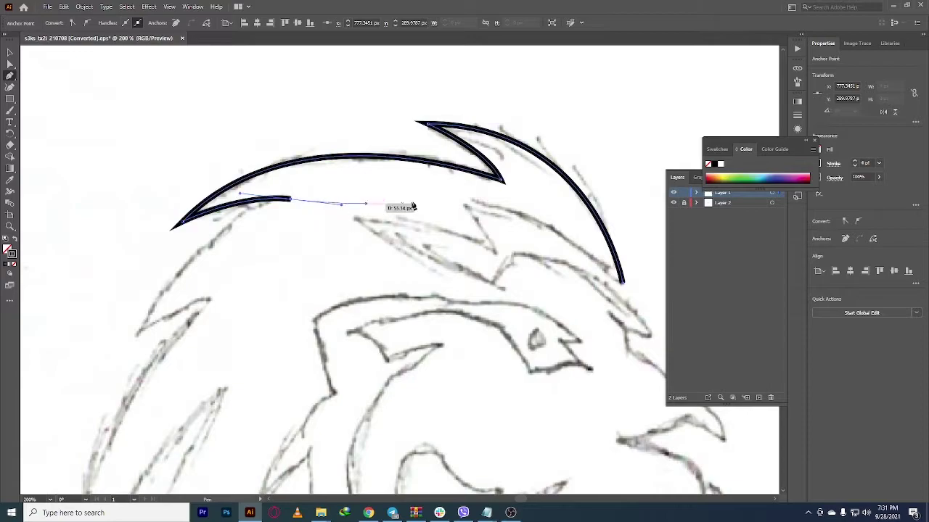
scroll(274, 185, "down", 1)
scroll(274, 185, "down", 1)
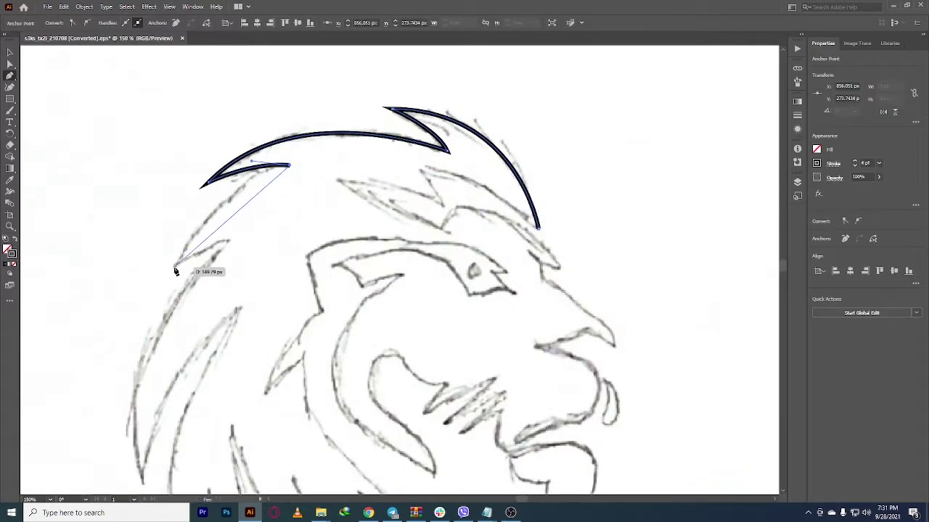
scroll(192, 258, "up", 1)
scroll(272, 247, "down", 2)
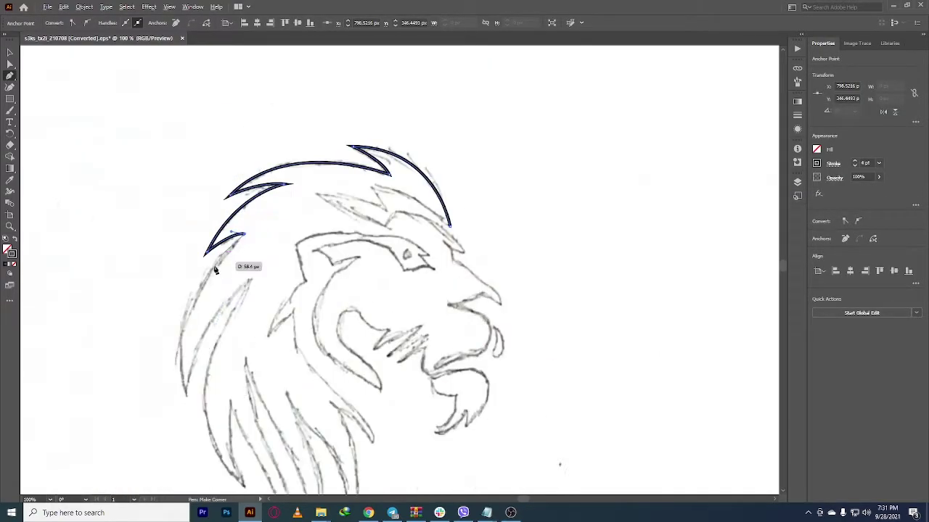
Step: Curve the mane outline around the left spike and down the left side
left_click_drag(210, 437, 215, 439)
scroll(188, 334, "up", 1)
scroll(243, 208, "down", 1)
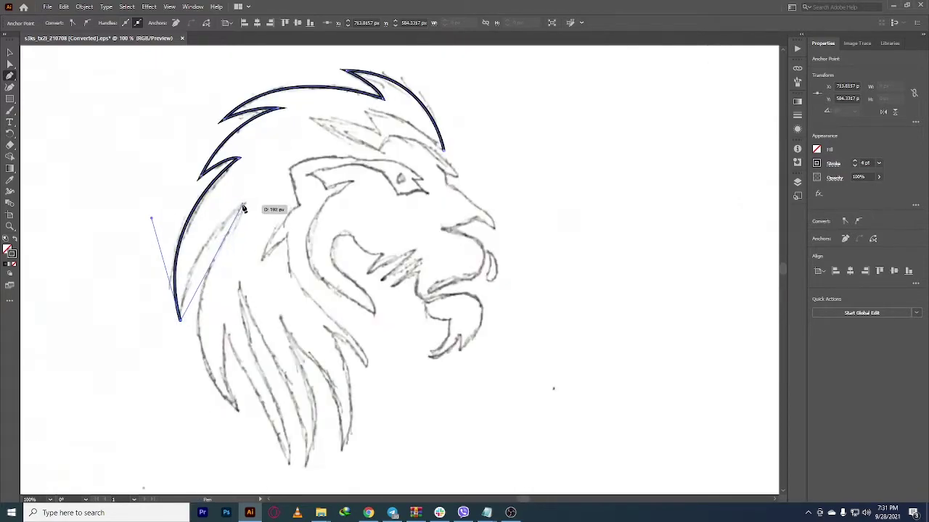
scroll(306, 163, "down", 3)
scroll(222, 246, "up", 4)
left_click_drag(223, 248, 221, 303)
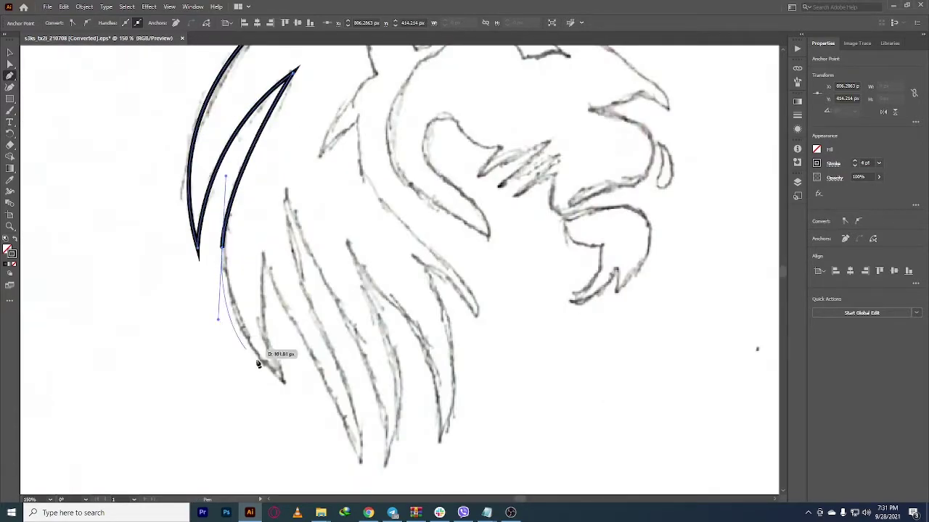
Step: Trace the first hanging mane strands with curved anchors at their tips
left_click_drag(283, 383, 264, 254)
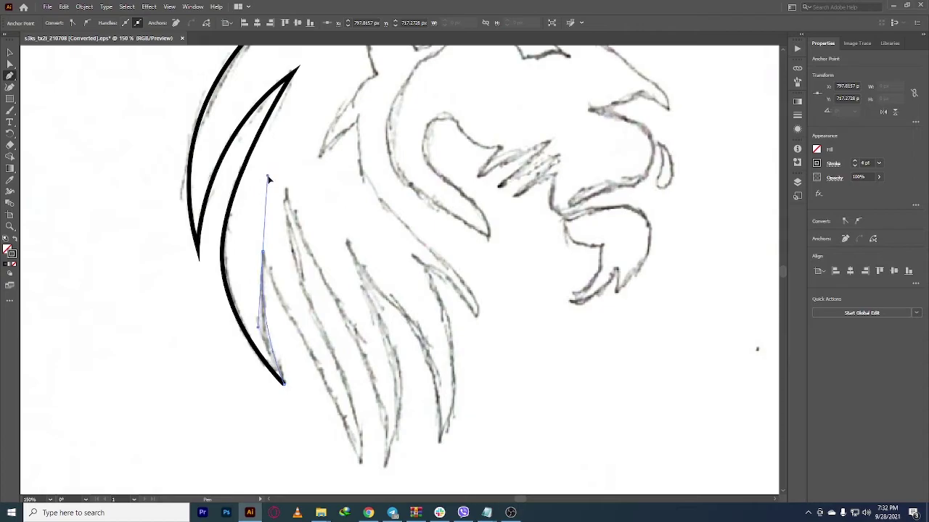
left_click_drag(286, 211, 287, 212)
scroll(332, 305, "down", 2)
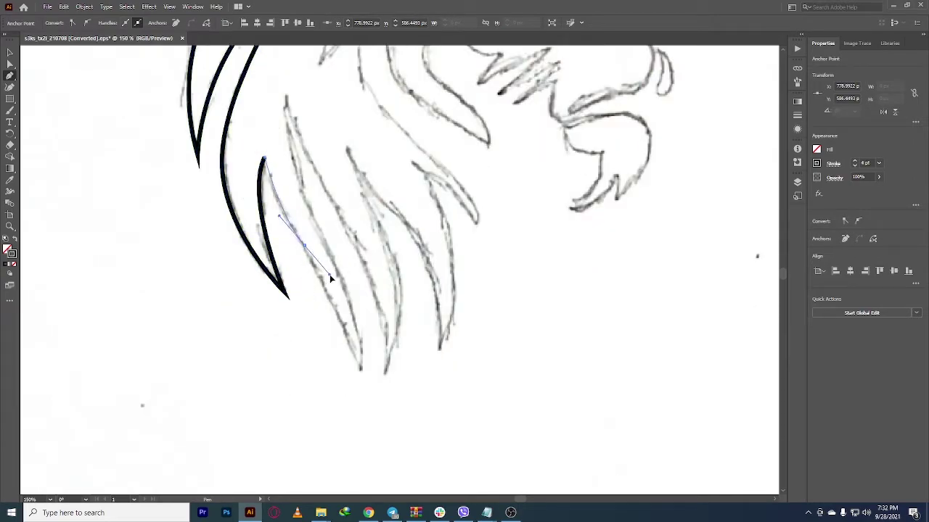
left_click_drag(364, 383, 313, 221)
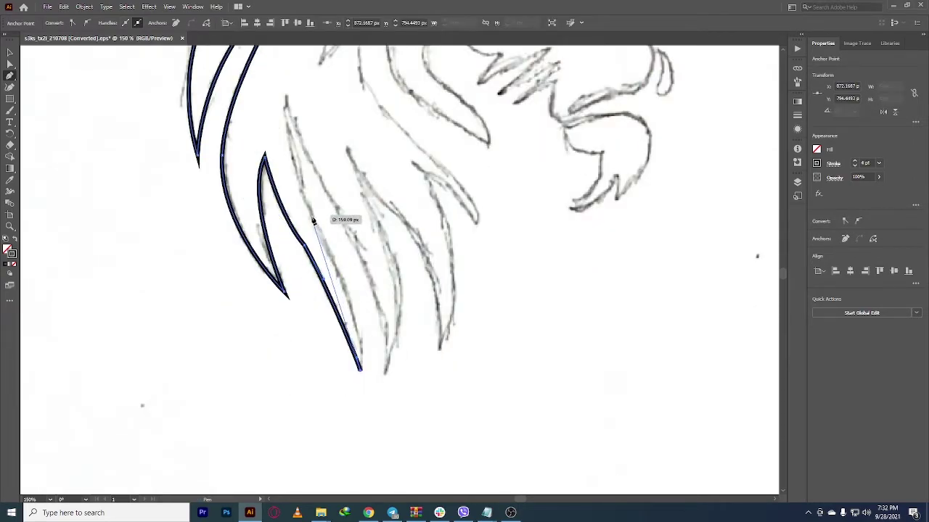
left_click_drag(294, 124, 297, 137)
scroll(304, 160, "down", 2)
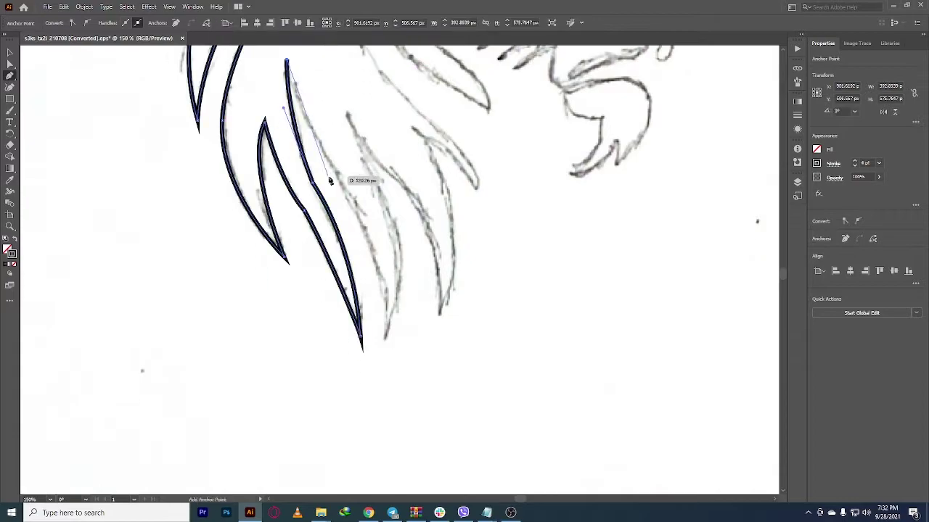
left_click_drag(385, 319, 385, 320)
scroll(377, 189, "up", 2)
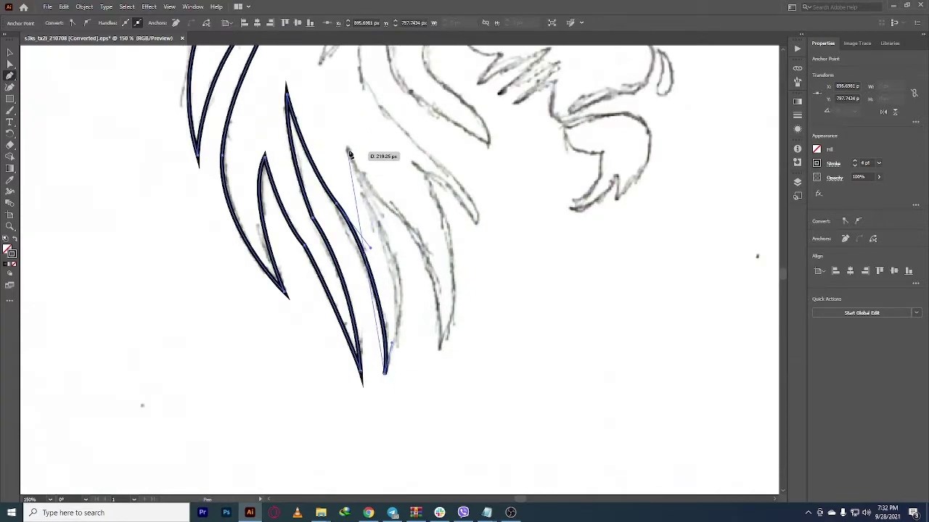
scroll(377, 188, "up", 2)
Step: Trace the remaining lower strands, ending with an anchor at the last strand's top
left_click_drag(347, 213, 383, 229)
left_click_drag(376, 286, 395, 348)
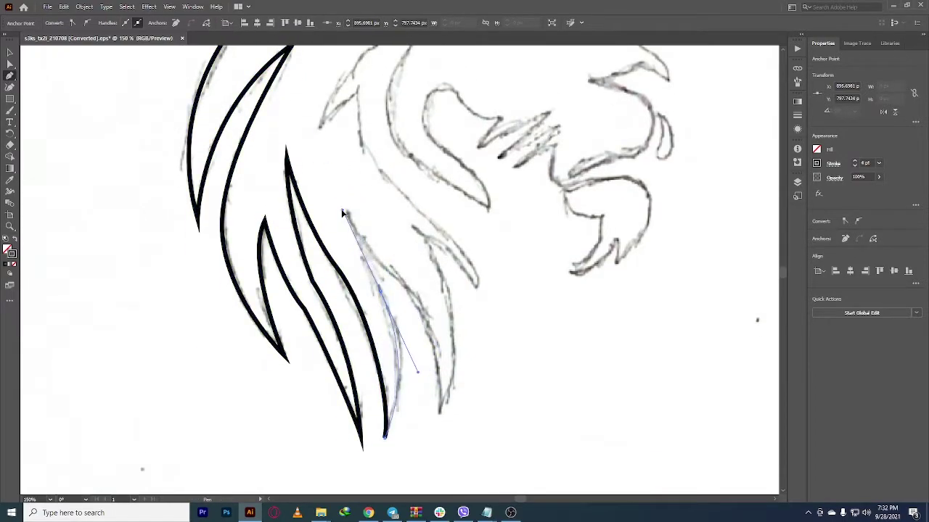
scroll(348, 207, "down", 1)
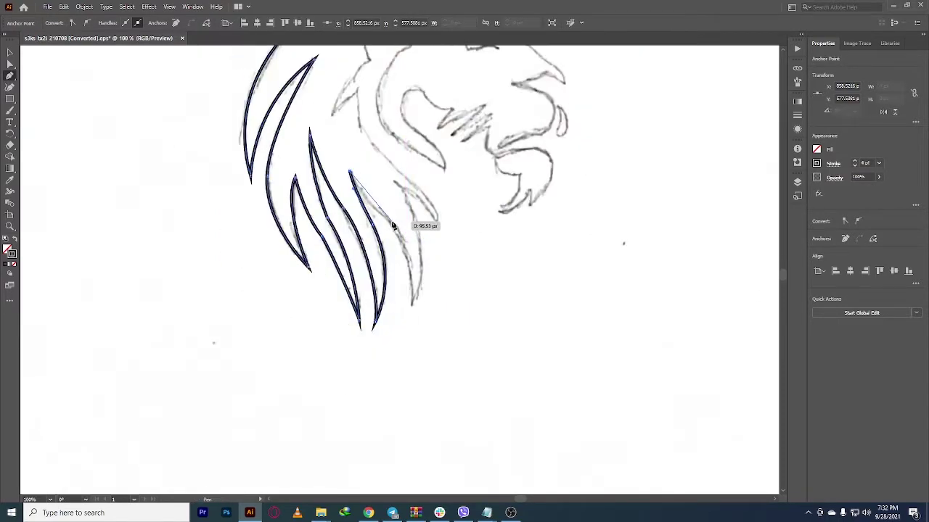
left_click_drag(392, 220, 411, 317)
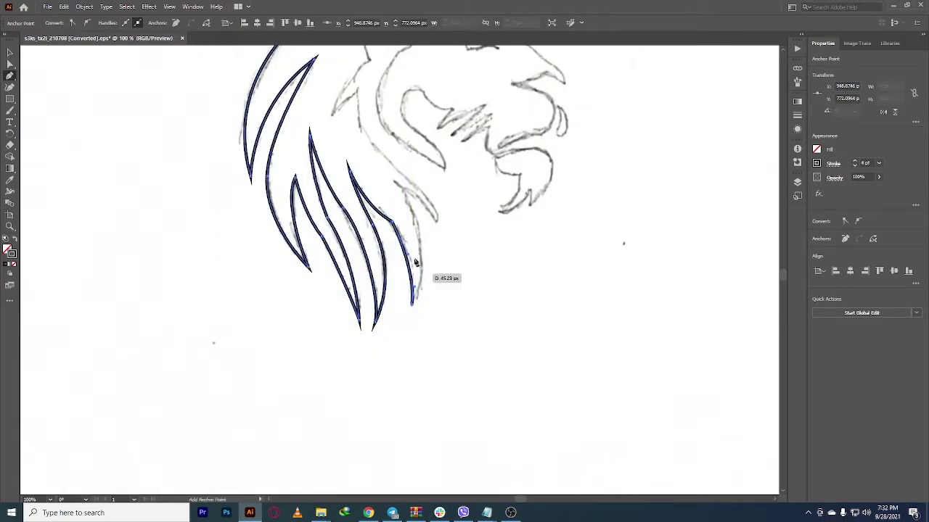
scroll(408, 175, "up", 1)
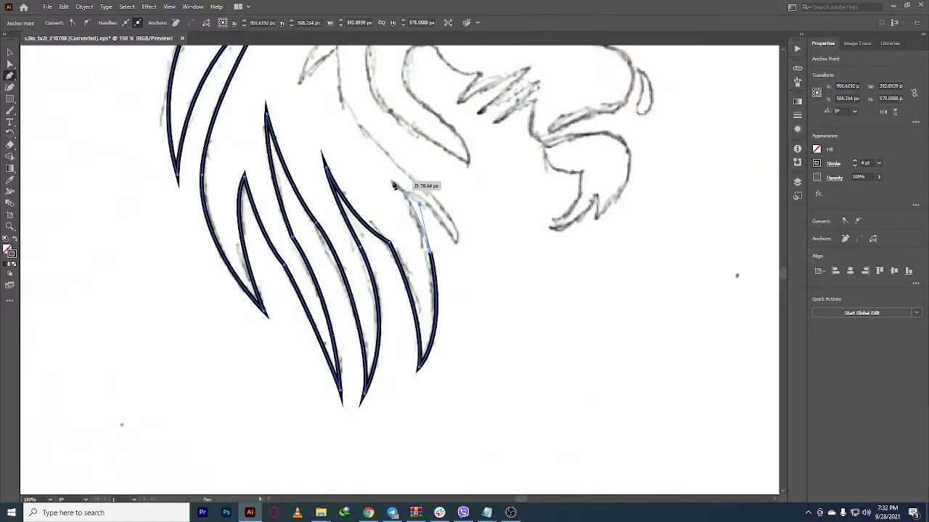
left_click_drag(393, 185, 457, 246)
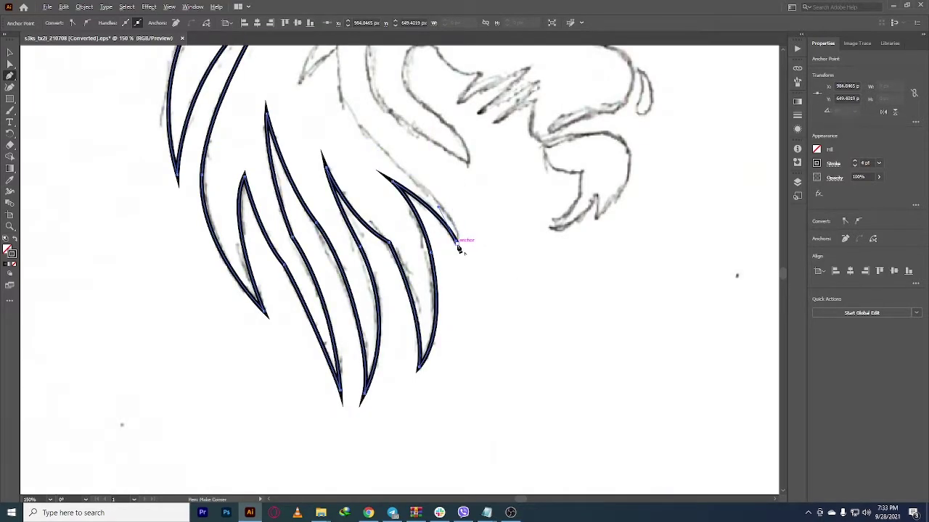
left_click(458, 249)
Step: Curve the mane outline up the inner edge toward the jaw and brow
mouse_move(399, 171)
left_mouse_down()
mouse_move(415, 162)
mouse_move(358, 157)
mouse_move(352, 171)
left_mouse_up()
scroll(414, 162, "up", 2)
scroll(358, 156, "down", 5)
scroll(352, 171, "up", 5)
left_click_drag(315, 210, 318, 217)
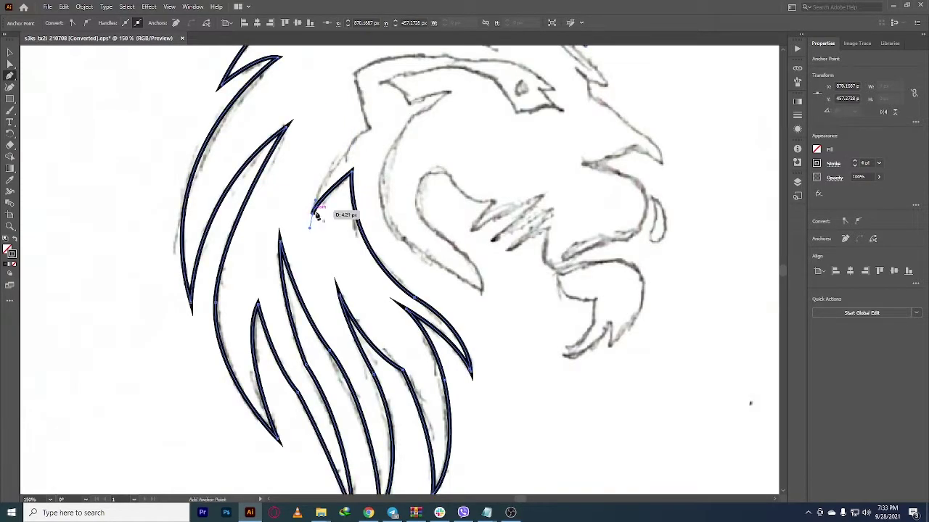
left_click(371, 130)
scroll(358, 148, "up", 2)
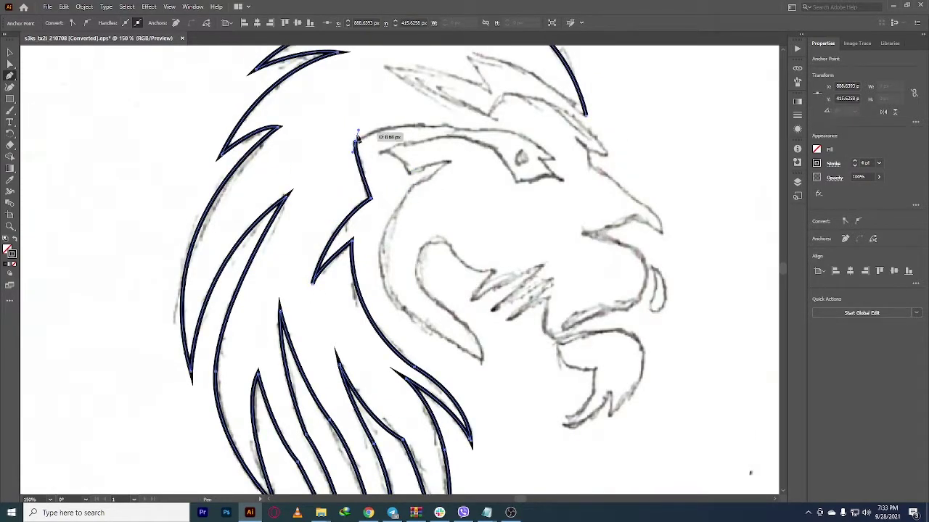
Step: Sweep the outline across the eye, close it at the start anchor, and begin the face path
left_click_drag(465, 132, 517, 132)
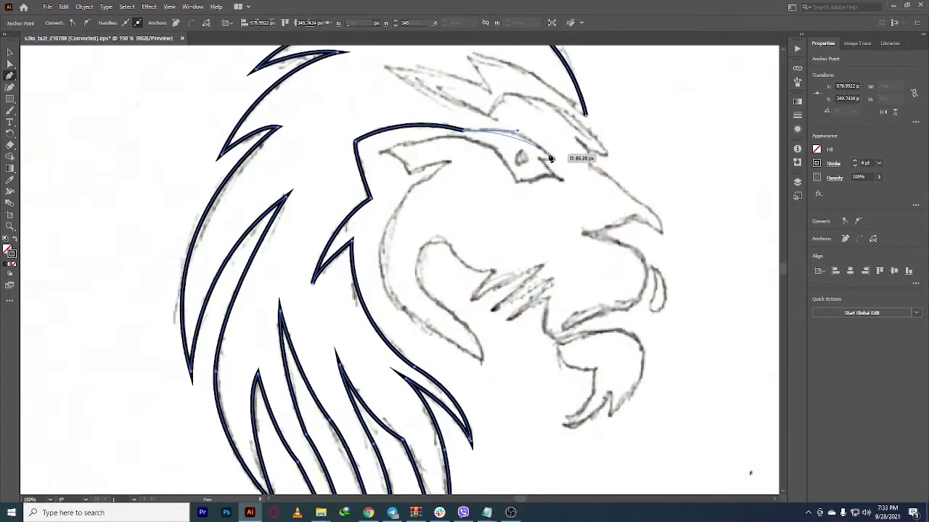
left_click(555, 158)
scroll(538, 159, "up", 3, "alt")
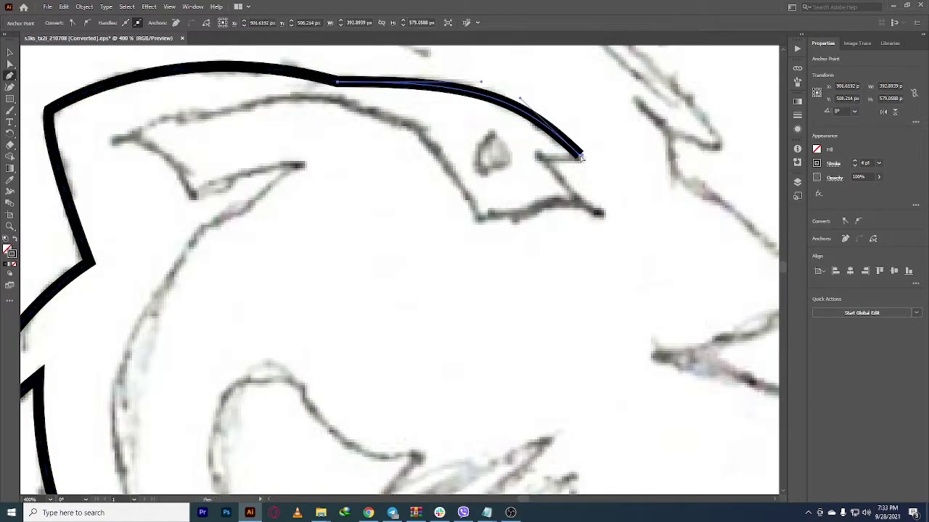
scroll(581, 178, "down", 2, "alt")
left_click(605, 191)
scroll(522, 196, "down", 3, "alt")
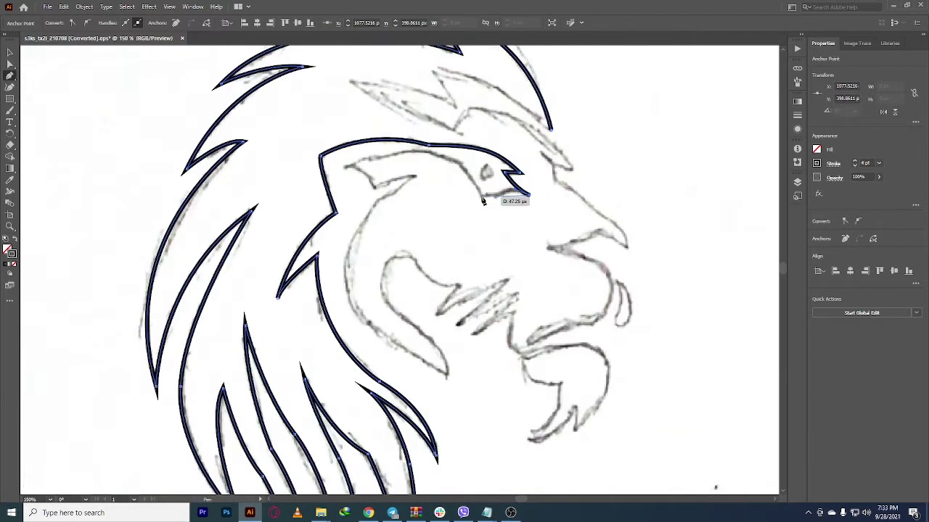
left_click(481, 196)
left_click(341, 168)
Step: Trace the lion's cheek outline, curling its end
left_click_drag(374, 187, 373, 173)
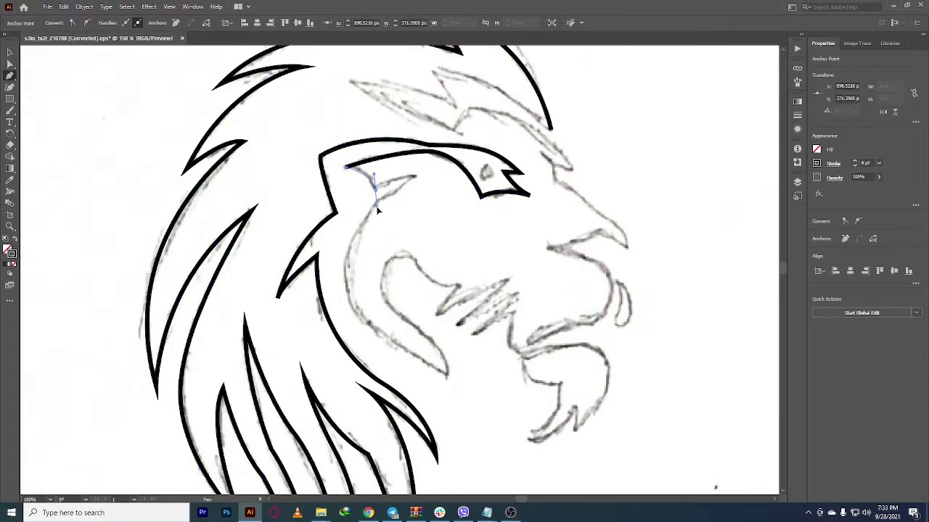
scroll(376, 167, "down", 2)
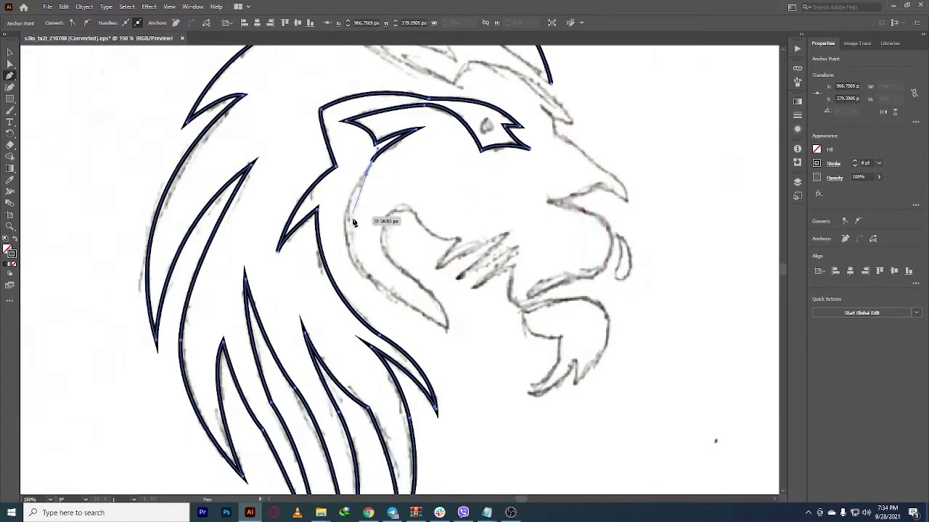
scroll(369, 169, "down", 2)
left_click_drag(348, 165, 330, 212)
scroll(420, 292, "down", 1)
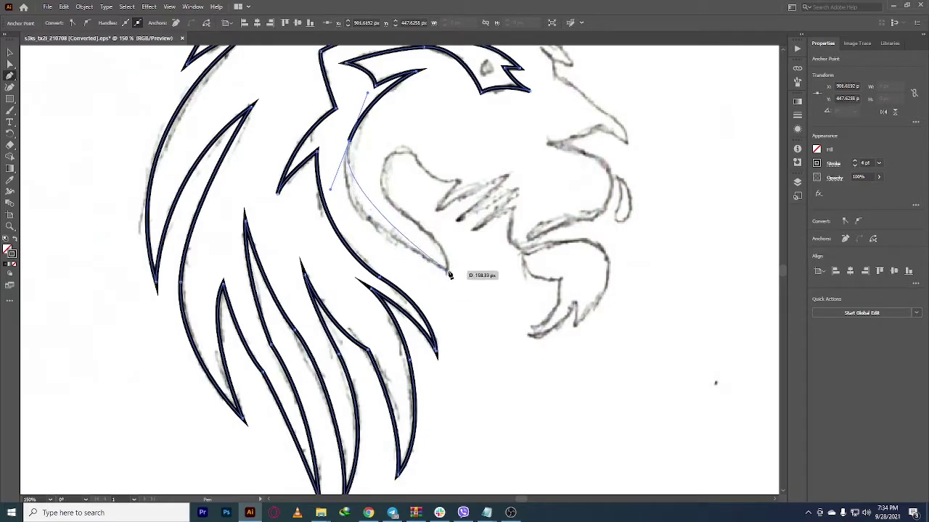
left_click_drag(447, 270, 528, 312)
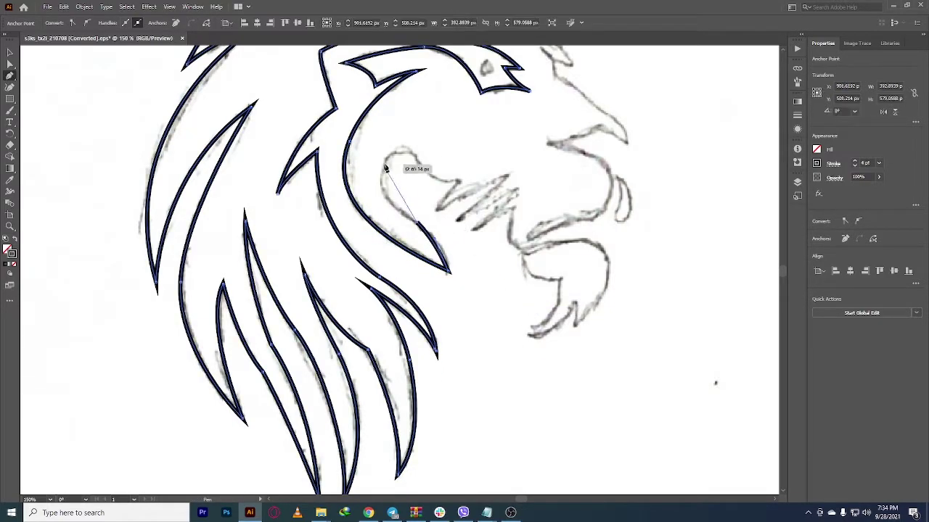
left_click_drag(457, 182, 486, 185)
scroll(457, 182, "up", 2)
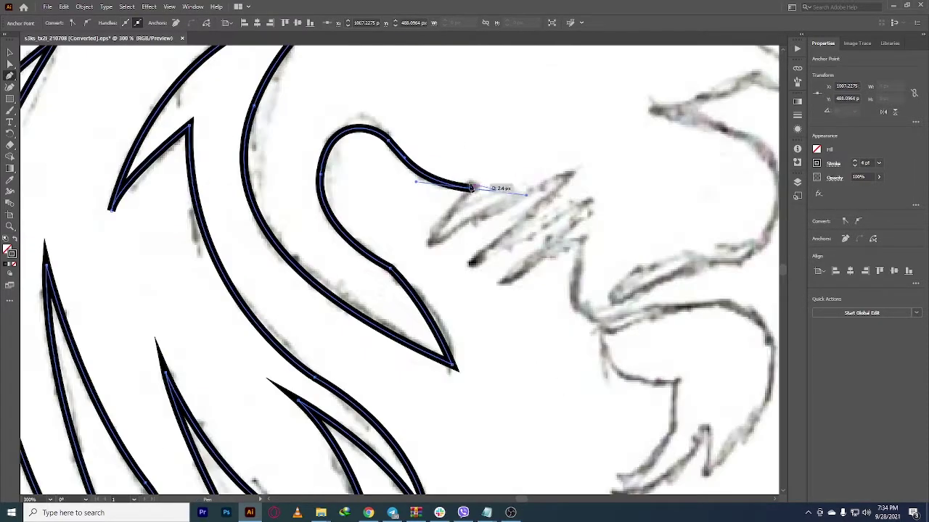
scroll(470, 187, "down", 2)
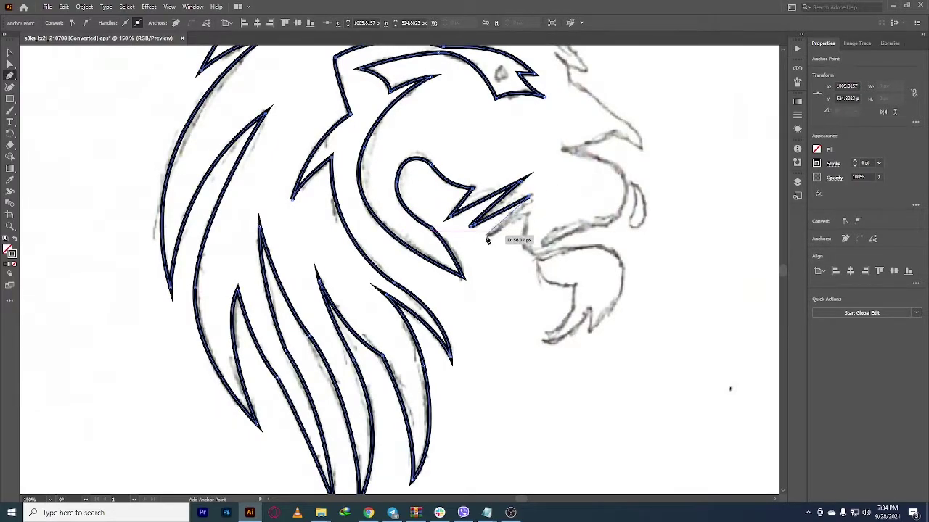
scroll(488, 239, "down", 1)
scroll(499, 215, "down", 1)
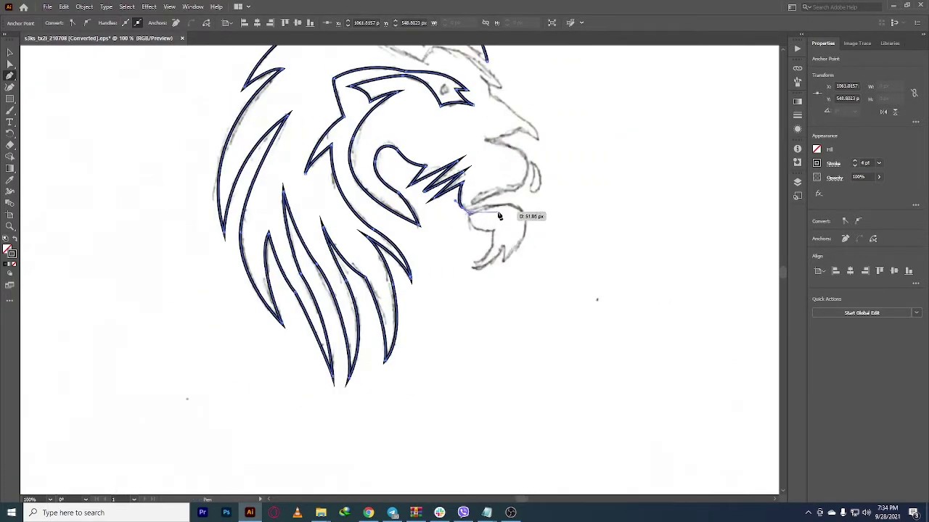
scroll(482, 214, "down", 1)
scroll(486, 221, "up", 2)
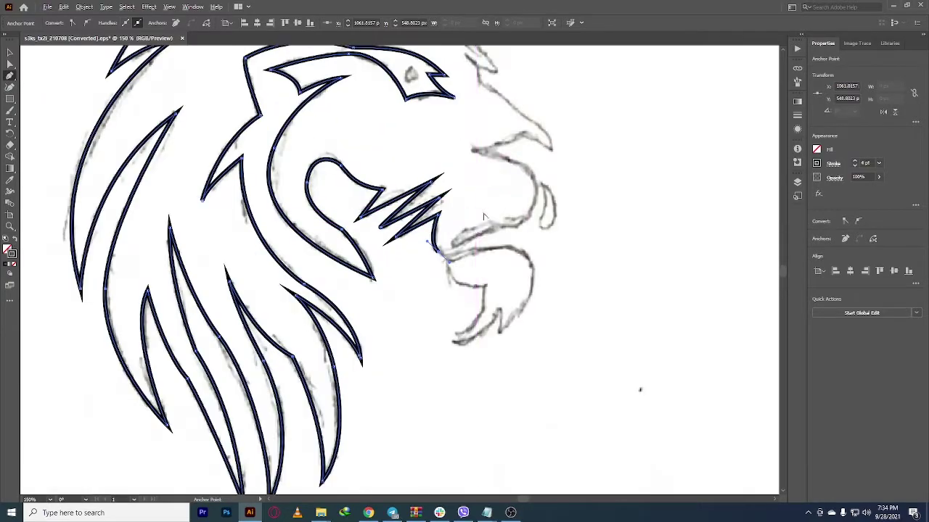
scroll(490, 230, "up", 1)
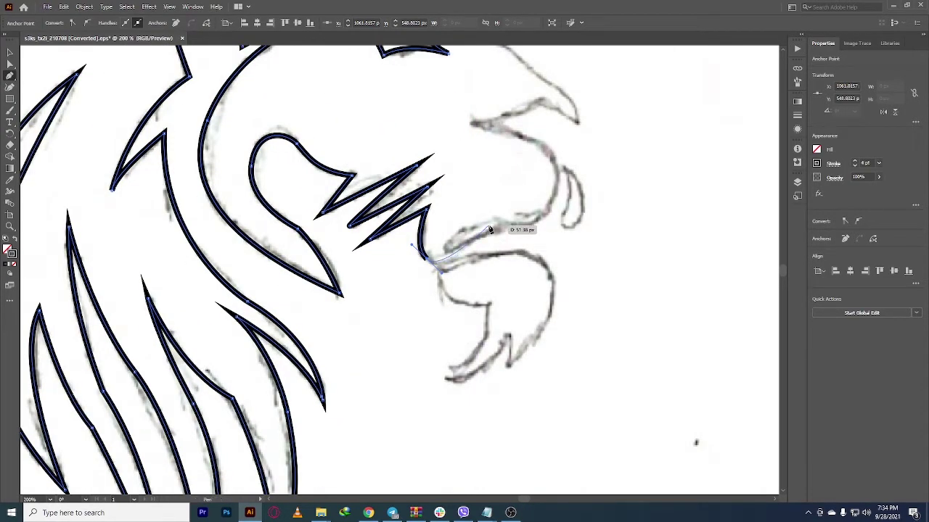
Step: Continue the outline along the upper lip, around the sharp nose tip and up to the brow
mouse_move(504, 229)
left_mouse_down()
mouse_move(523, 227)
mouse_move(563, 185)
left_mouse_up()
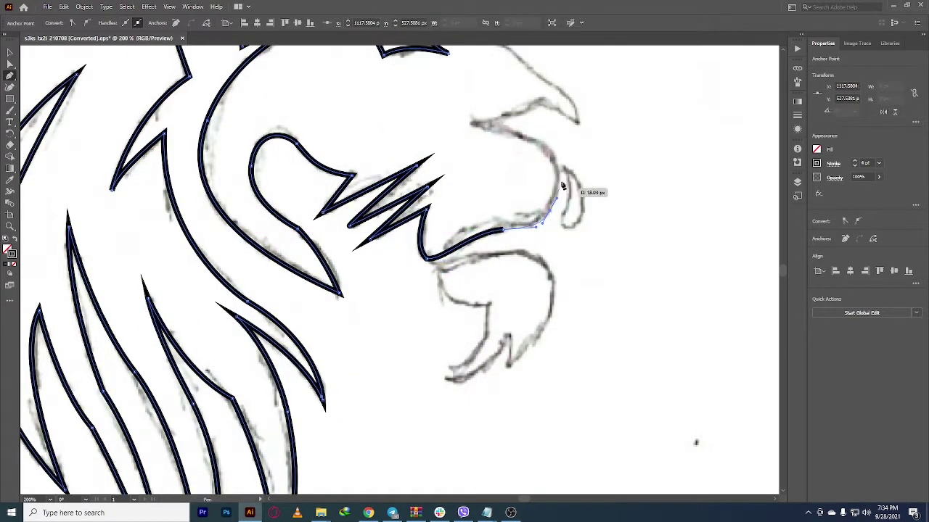
left_click(540, 145)
left_click(442, 121)
left_click(534, 105)
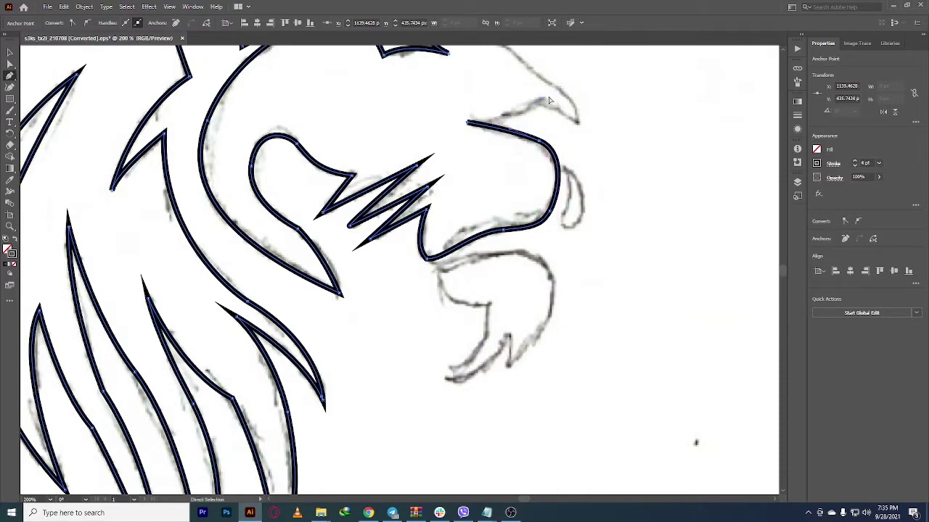
scroll(546, 171, "down", 1)
scroll(544, 176, "up", 1)
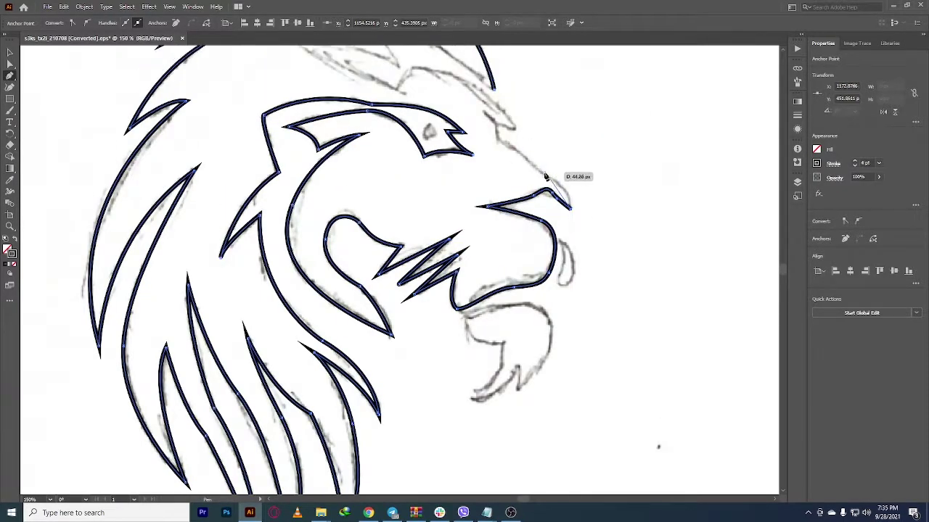
left_click(498, 138)
scroll(487, 138, "up", 1)
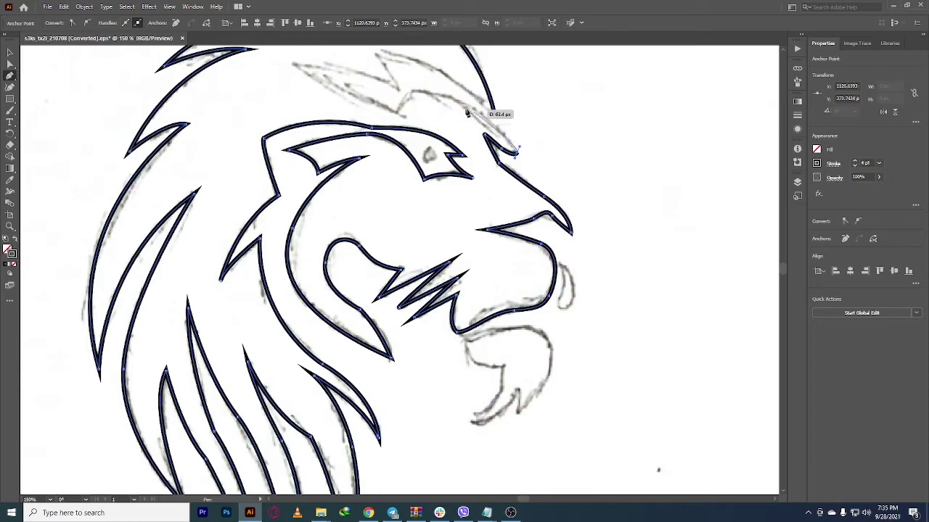
Step: Trace the thin mane spike above the brow and end the forehead path
left_click(410, 93)
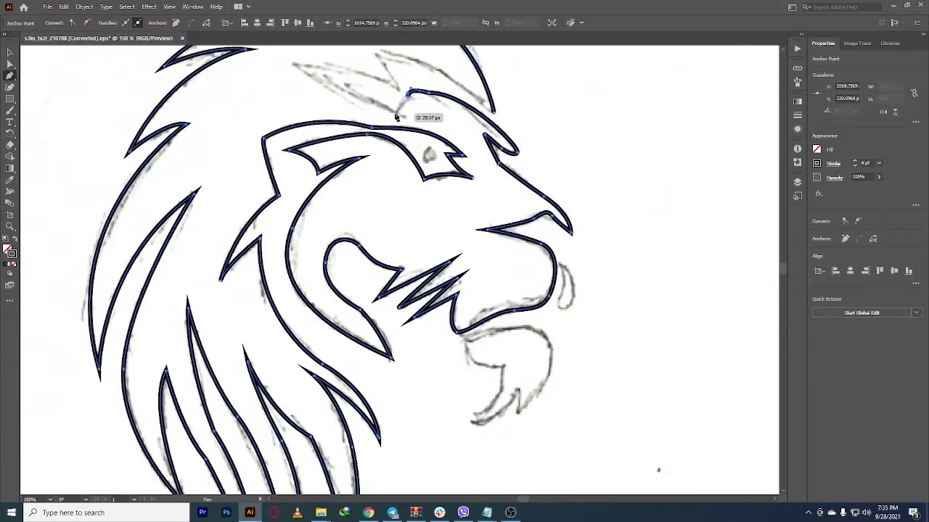
scroll(396, 116, "up", 1)
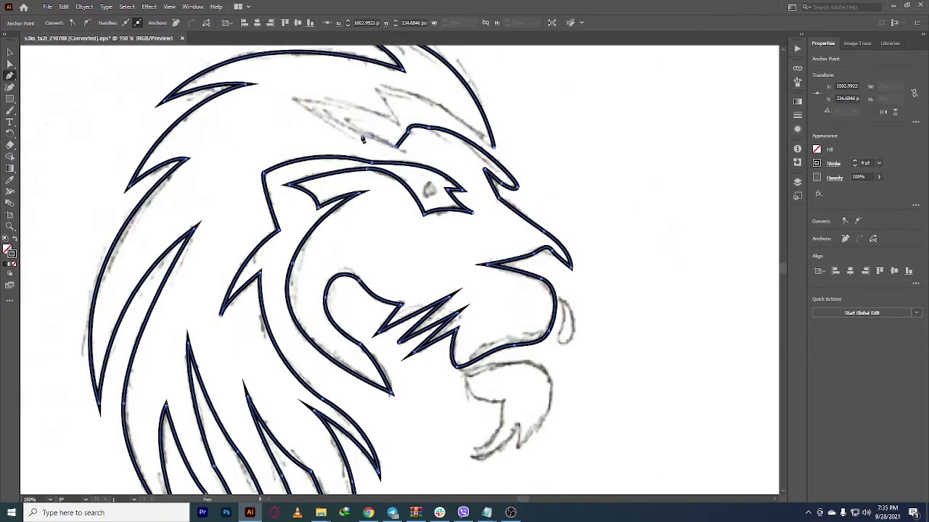
left_click(281, 98)
left_click(399, 124)
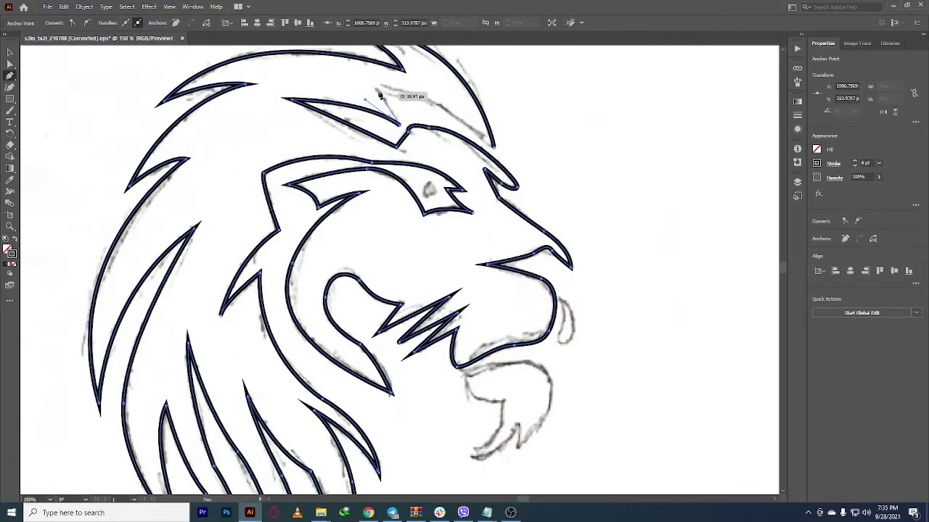
left_click(374, 85)
left_click(494, 149)
scroll(553, 205, "down", 3)
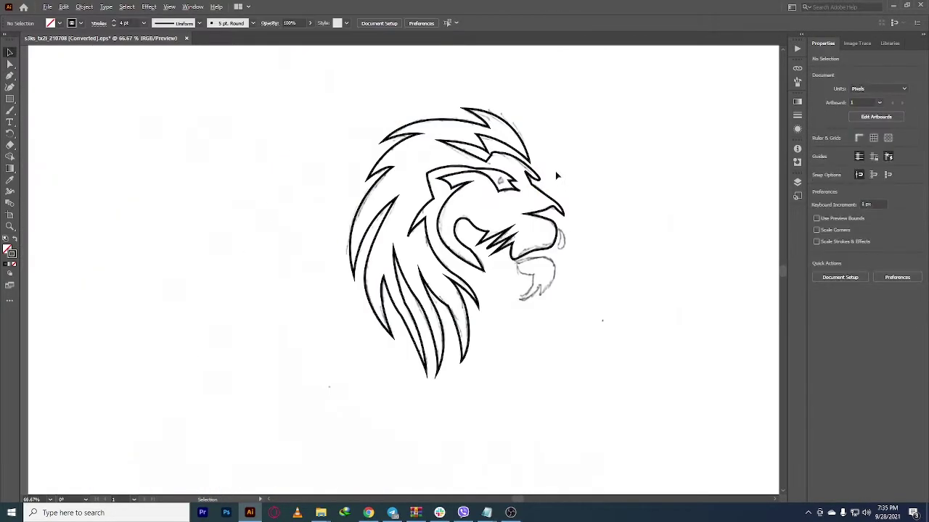
Step: Draw the small closed drop shape beside the muzzle
left_click(546, 263)
scroll(552, 275, "up", 5)
left_click_drag(517, 344, 563, 324)
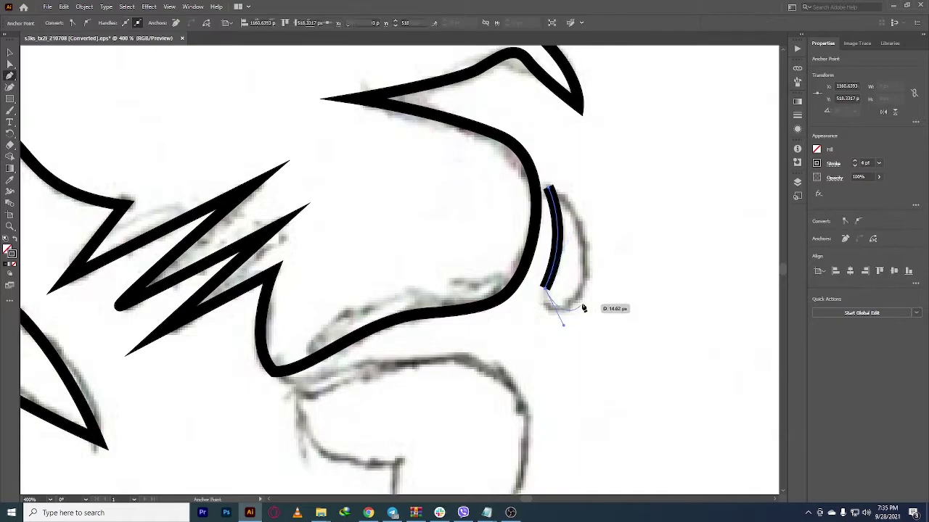
left_click(551, 190)
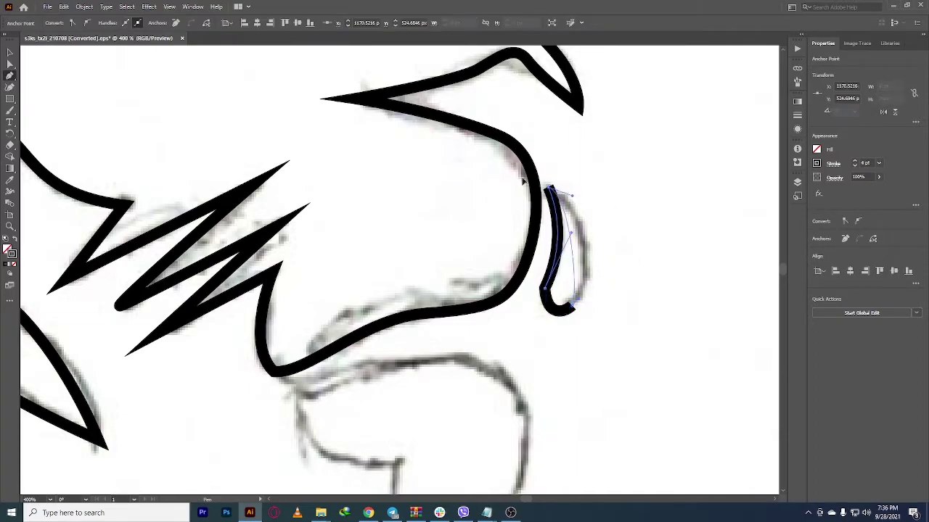
scroll(583, 241, "down", 3)
scroll(551, 239, "up", 4)
Step: Trace the chin beard under the muzzle, with its hooked tip and bottom edge
key("shift+b")
scroll(596, 259, "down", 3)
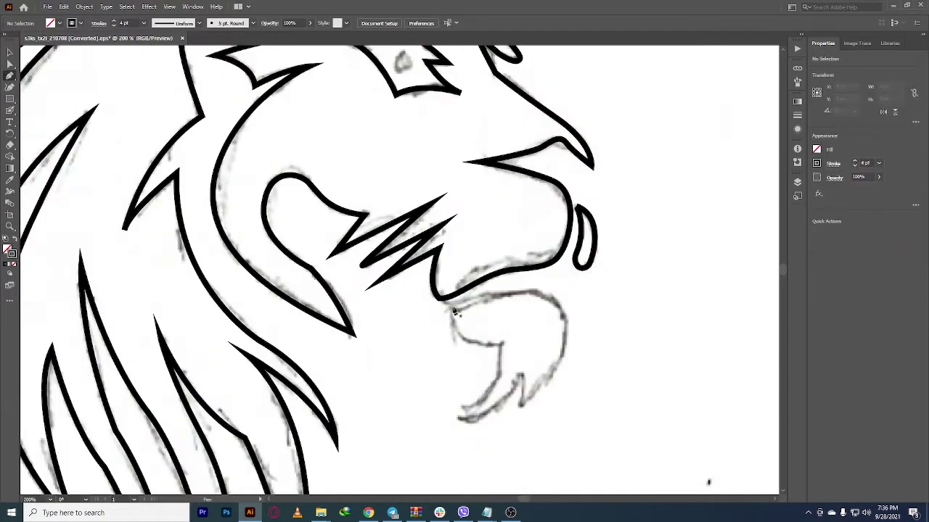
key("p")
left_click(491, 302)
scroll(515, 297, "up", 3)
left_click_drag(614, 325, 615, 363)
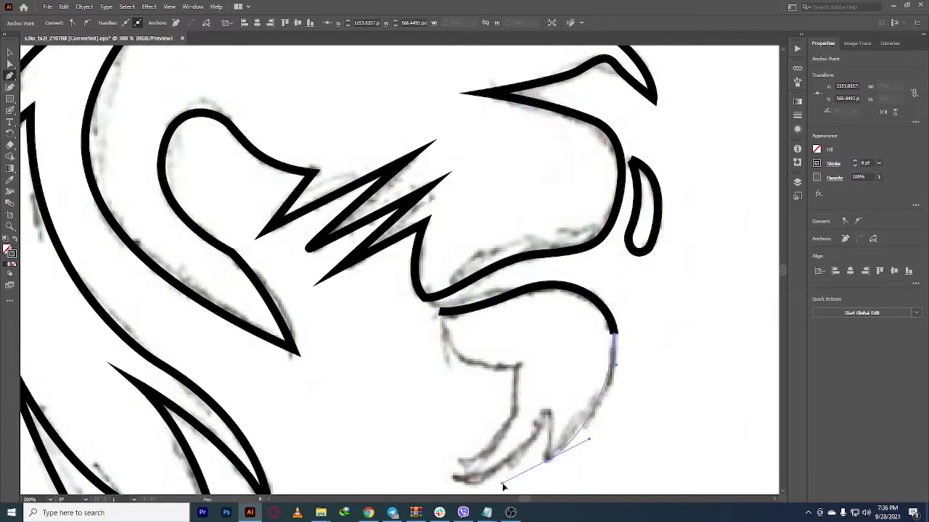
left_click(549, 413)
scroll(508, 420, "down", 2)
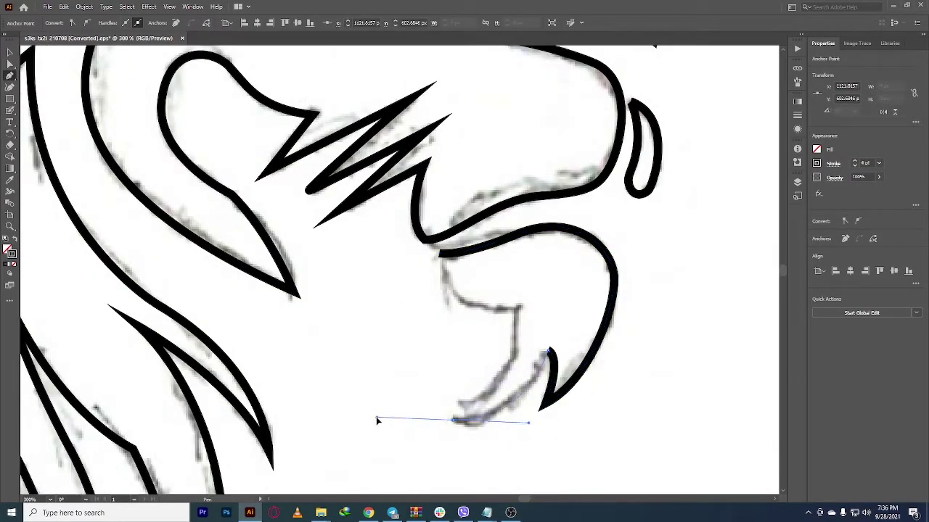
left_click(453, 421)
scroll(454, 425, "down", 3)
scroll(454, 424, "up", 2)
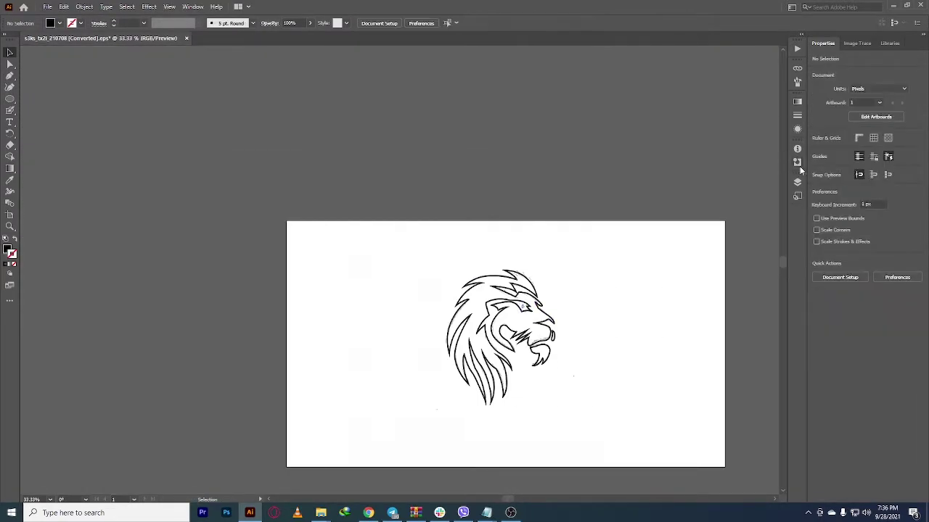
Step: Nudge two anchor points on the lion outline and move the lion up off the artboard
left_click(797, 181)
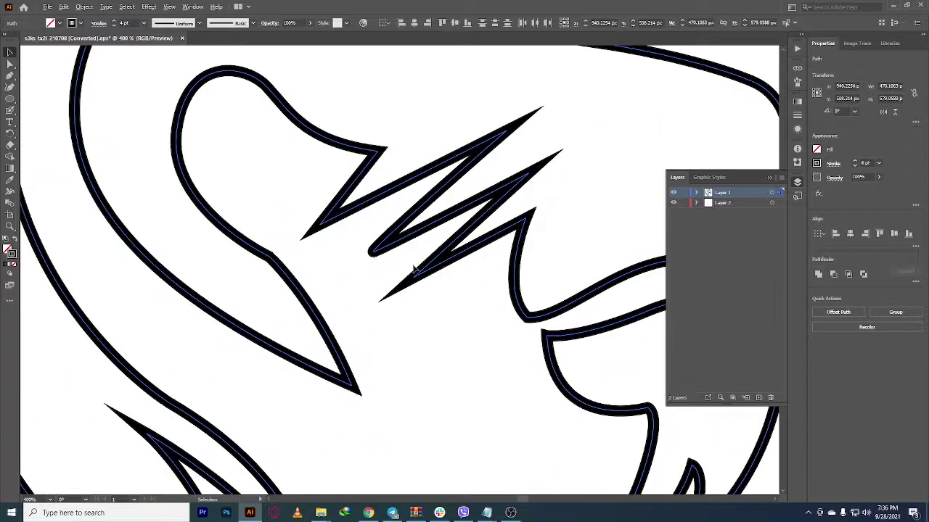
left_click_drag(374, 241, 365, 261)
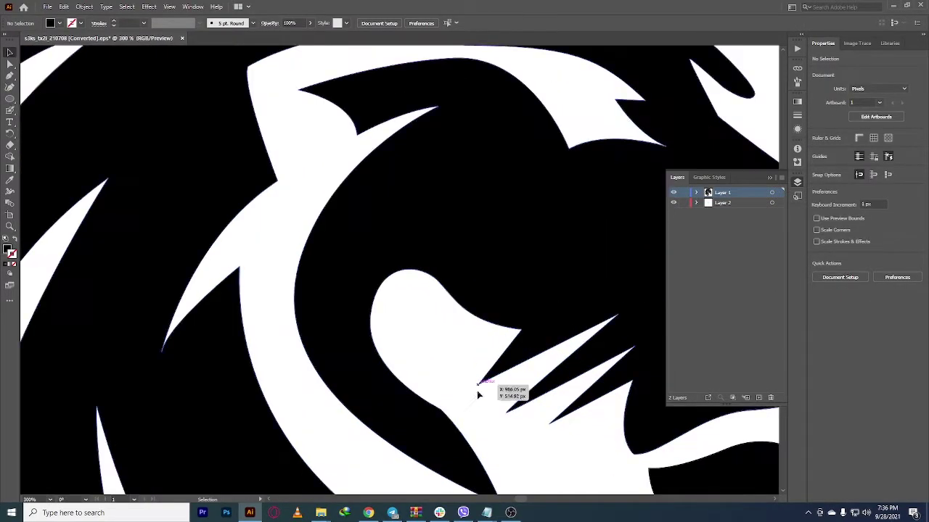
left_click_drag(549, 425, 538, 431)
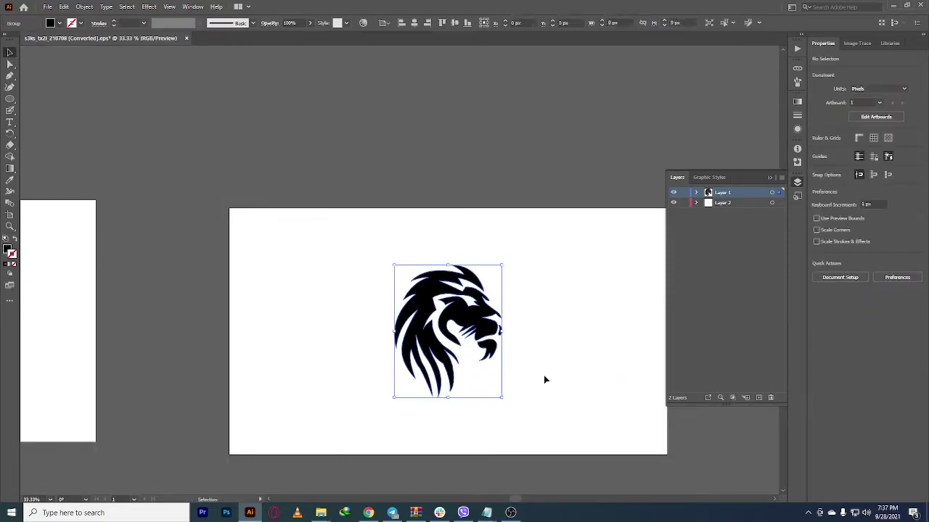
left_click_drag(465, 341, 464, 124)
Step: Draw a rectangle covering the whole artboard with a dark fill
left_click(10, 100)
left_click_drag(245, 206, 691, 473)
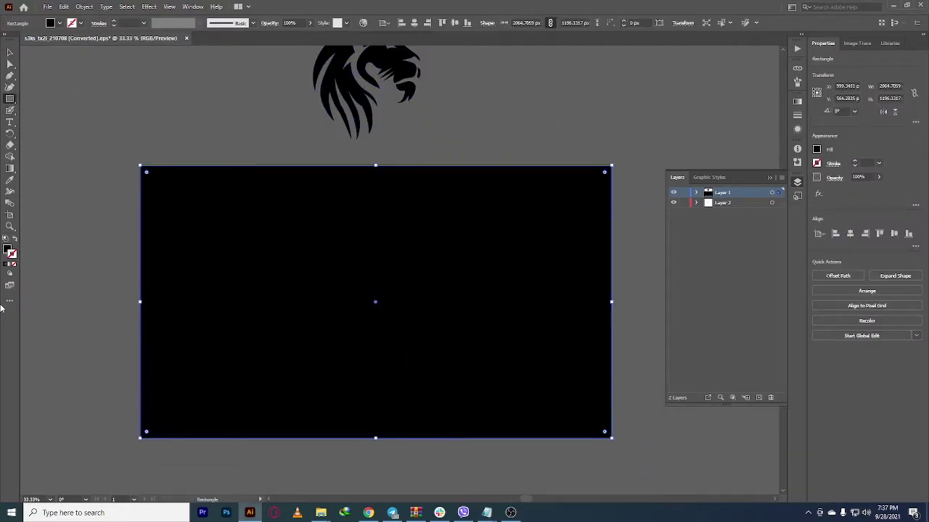
double_click(9, 250)
left_click(338, 308)
key("Return")
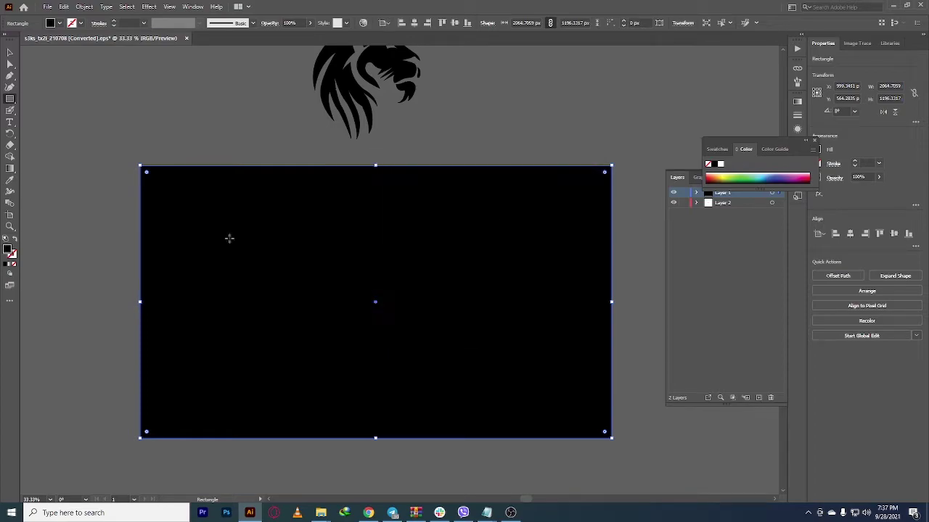
Step: Give the rectangle a radial gradient with a near-black stop and a grey centre stop
left_click(10, 263)
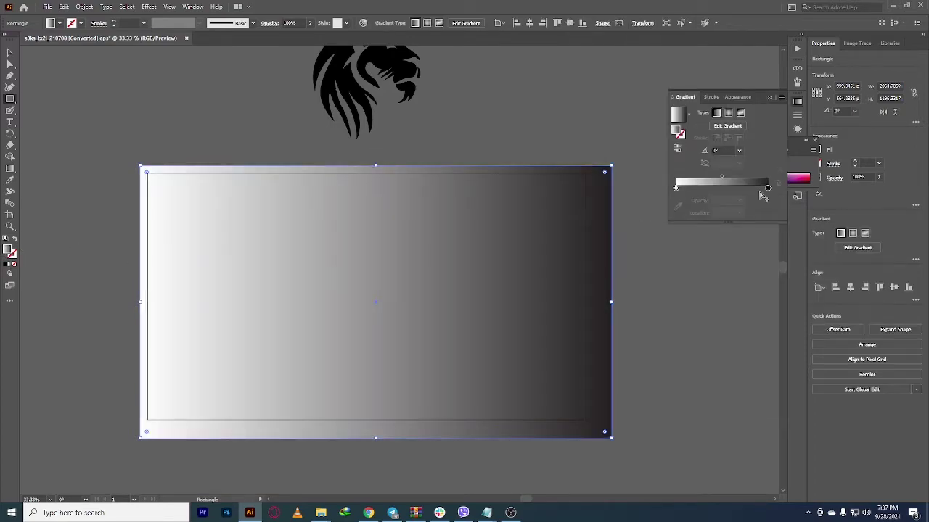
double_click(676, 187)
left_click(714, 234)
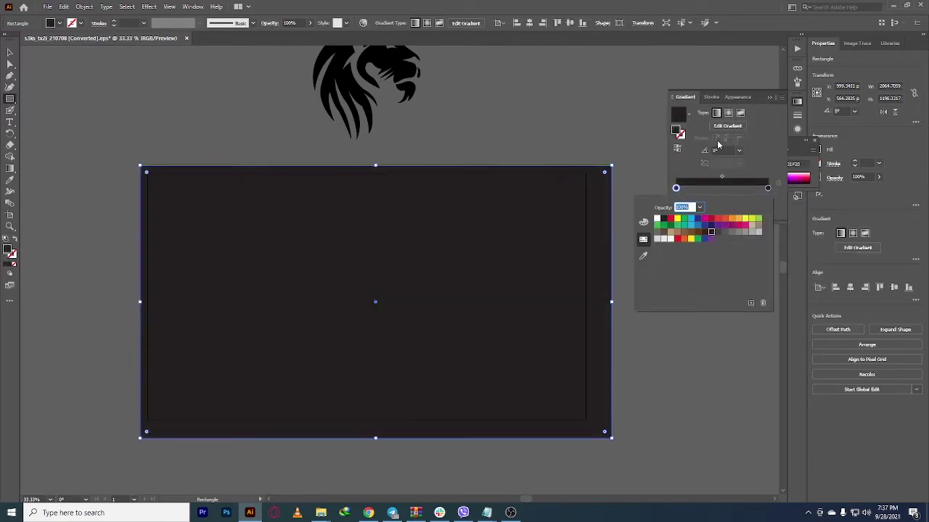
key("Return")
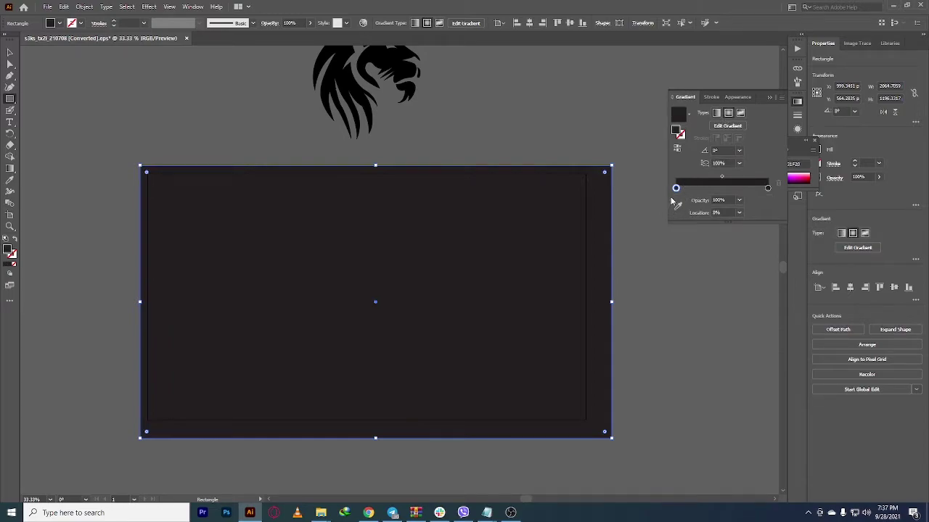
double_click(675, 188)
left_click(714, 233)
Step: Shift the background gradient's centre upward and drag a gold gradient across the lion
key("g")
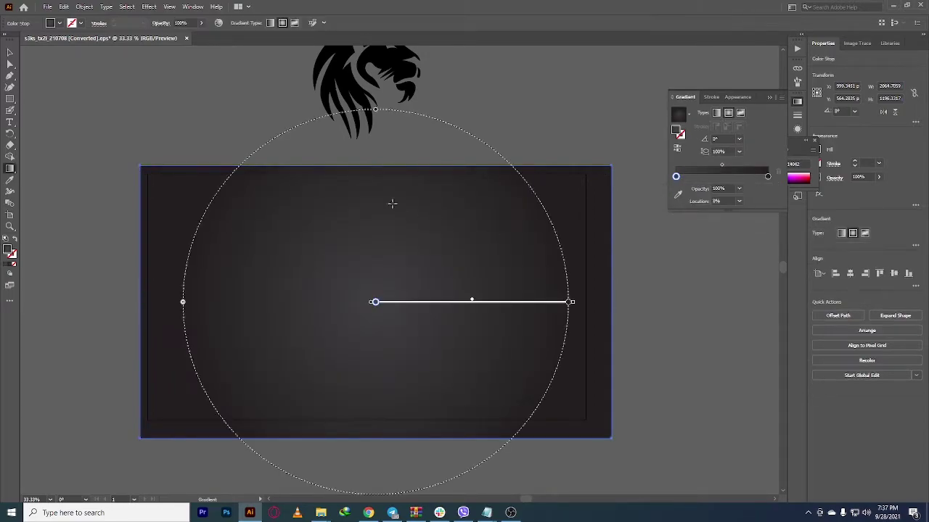
left_click_drag(429, 149, 529, 166)
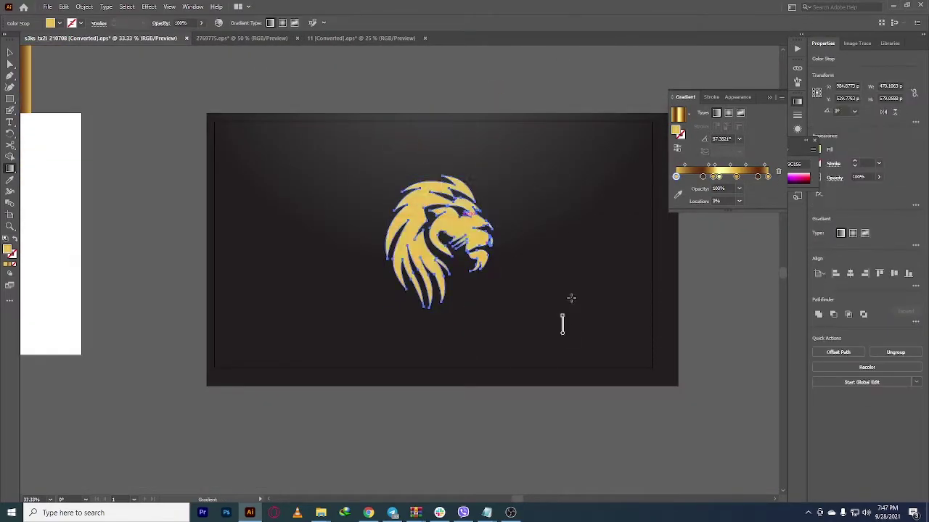
left_click_drag(563, 439, 572, 342)
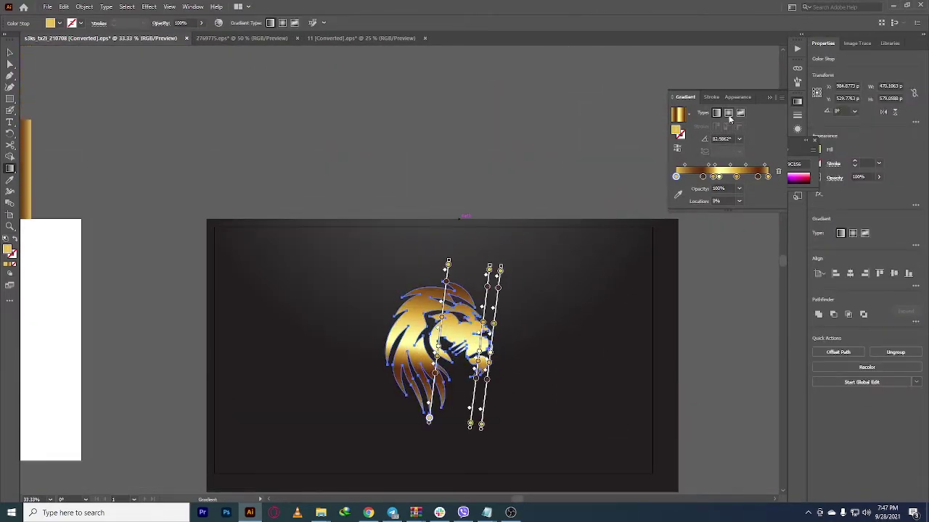
left_click_drag(460, 284, 669, 415)
Step: Undo the diagonal attempt, run the gold gradient vertically down the lion, and deselect
key("ctrl+minus")
key("ctrl+z")
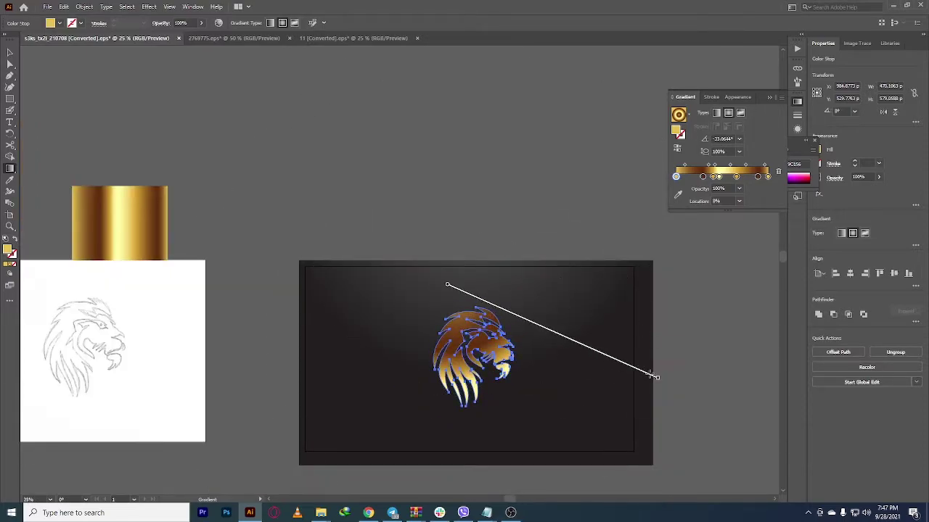
key("ctrl+z")
key("ctrl+plus")
mouse_move(525, 376)
left_mouse_down()
mouse_move(524, 217)
mouse_move(553, 304)
left_mouse_up()
key("ctrl+minus")
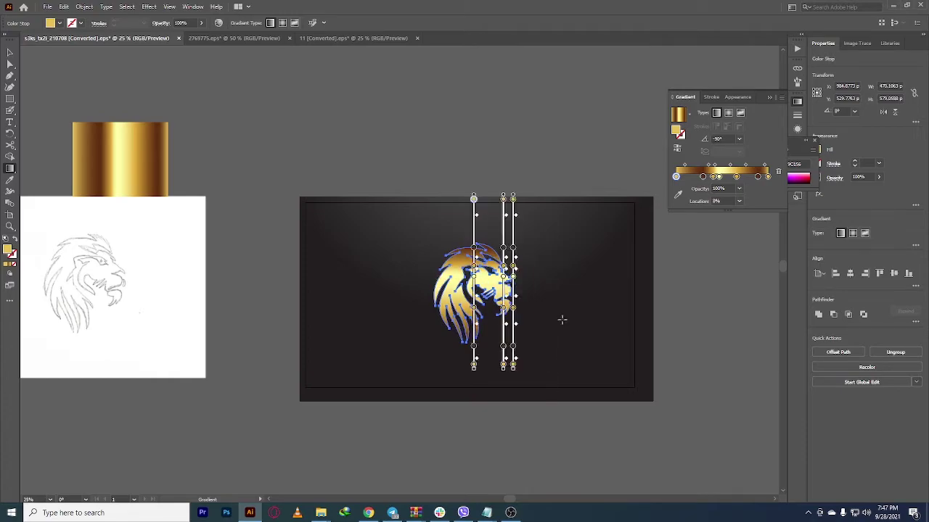
key("v")
key("ctrl+plus")
key("ctrl+shift+a")
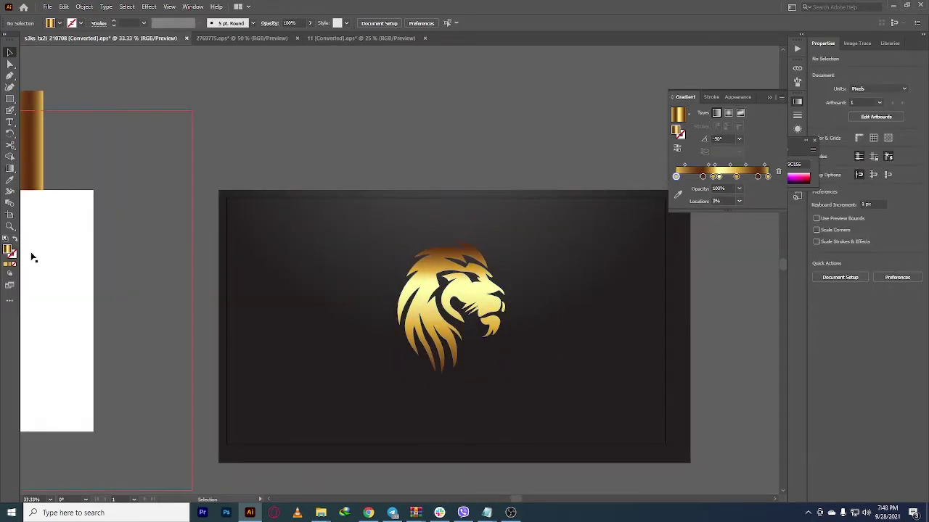
Step: Type 'LION' below the lion, scale it down, outline it, and apply a vertical gold gradient
key("t")
left_click(410, 387)
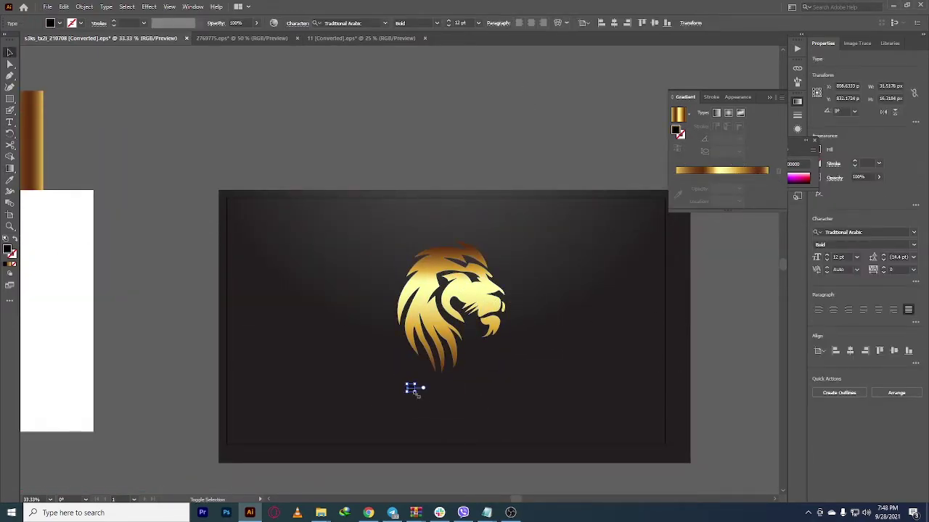
type("LION")
left_click_drag(551, 338, 510, 338)
key("ctrl+shift+o")
key("g")
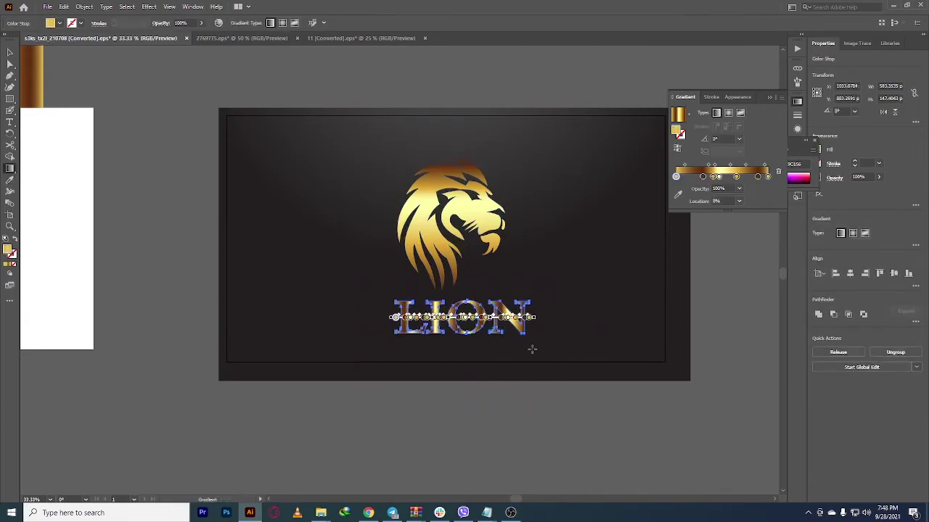
key("ctrl+plus")
key("ctrl+plus")
left_click_drag(549, 44, 549, 353)
key("ctrl+minus")
key("ctrl+minus")
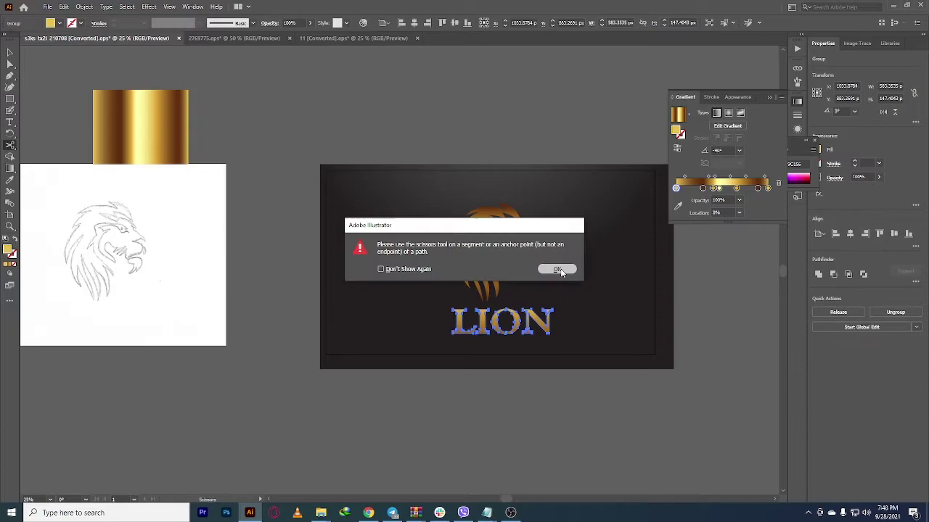
Step: Reposition the LION lettering, redo its outlines and gold gradient, and group it with the lion
key("Return")
left_click_drag(530, 331, 518, 331)
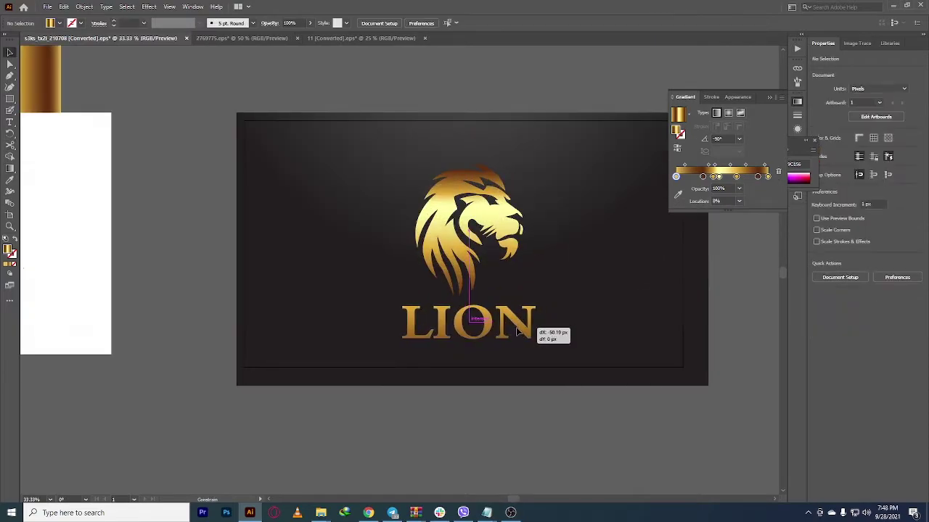
key("ctrl+z")
key("ctrl+z")
key("ctrl+z")
key("t")
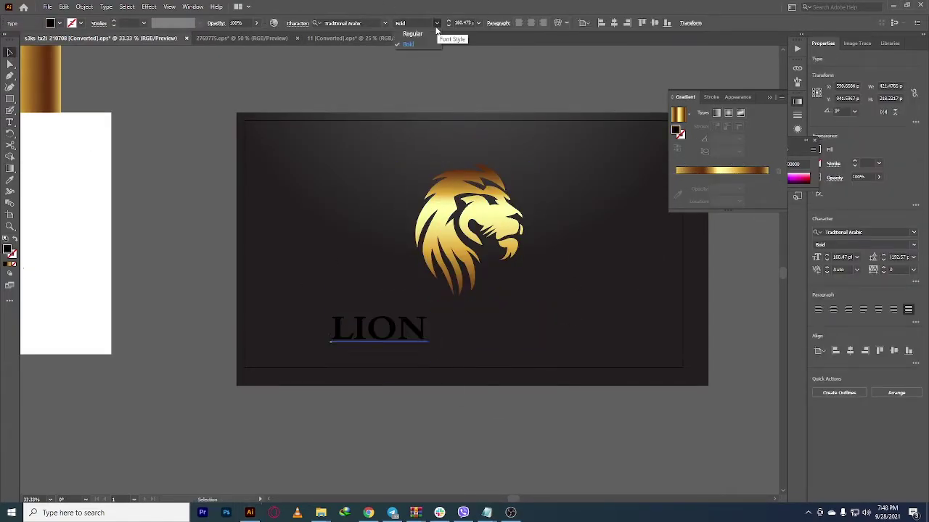
key("ctrl+shift+z")
key("ctrl+shift+z")
key("ctrl+shift+z")
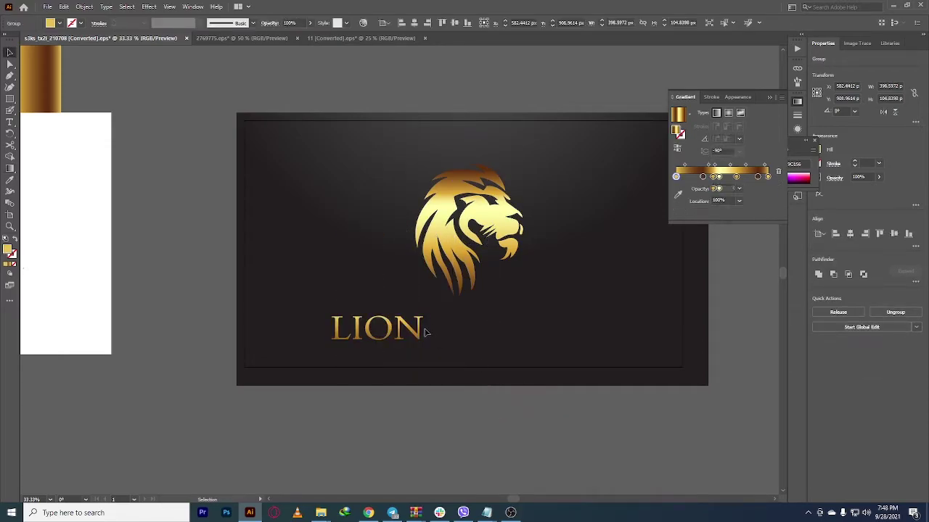
key("ctrl+shift+z")
key("ctrl+shift+z")
key("ctrl+shift+z")
key("ctrl+shift+z")
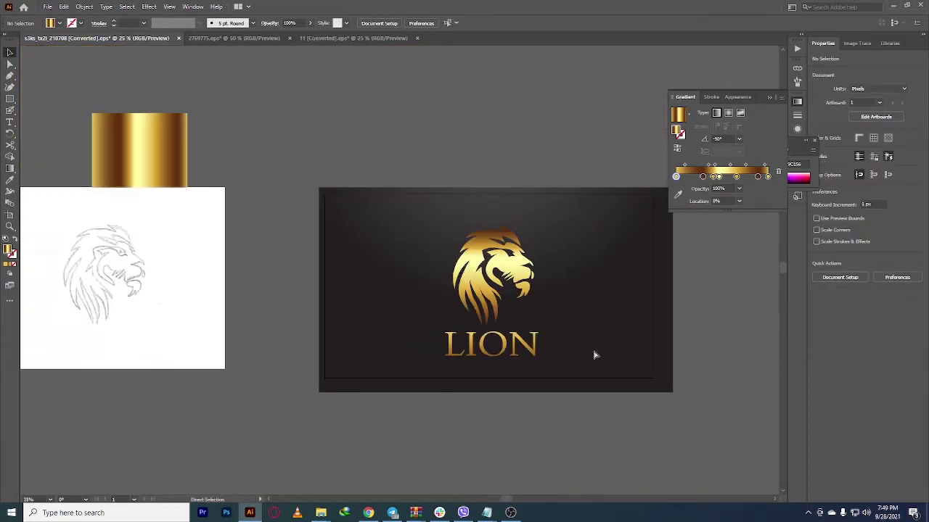
key("ctrl+shift+z")
key("ctrl+shift+z")
key("ctrl+shift+z")
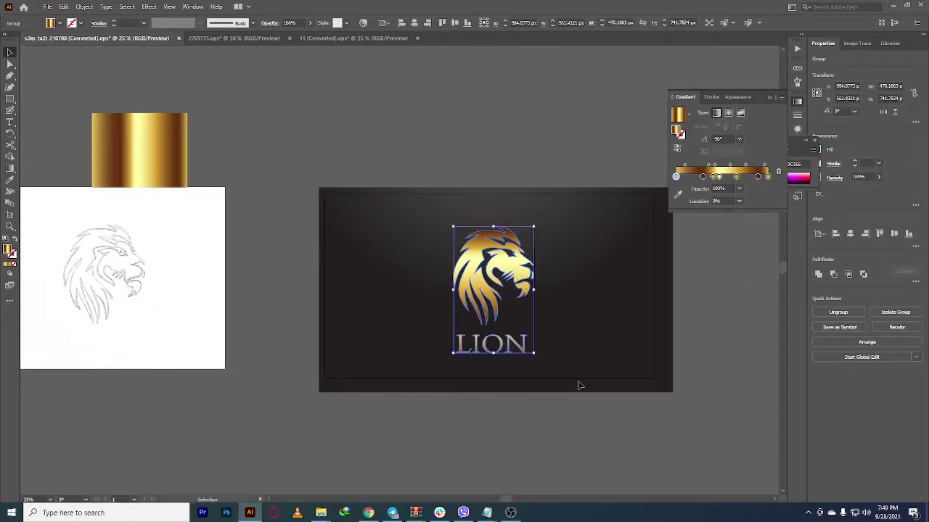